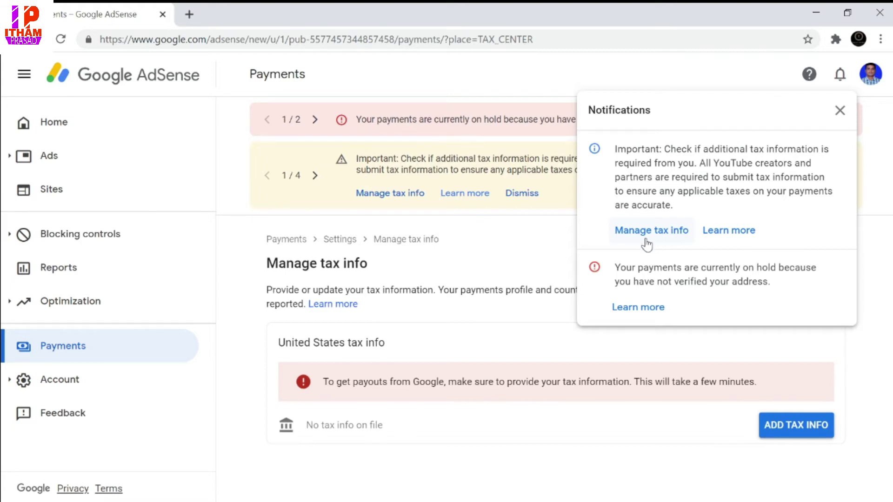
Step: Start adding United States tax info from the tax notification and verify the identity by submitting the account password
{"action": "left_click", "coordinate": [633, 232]}
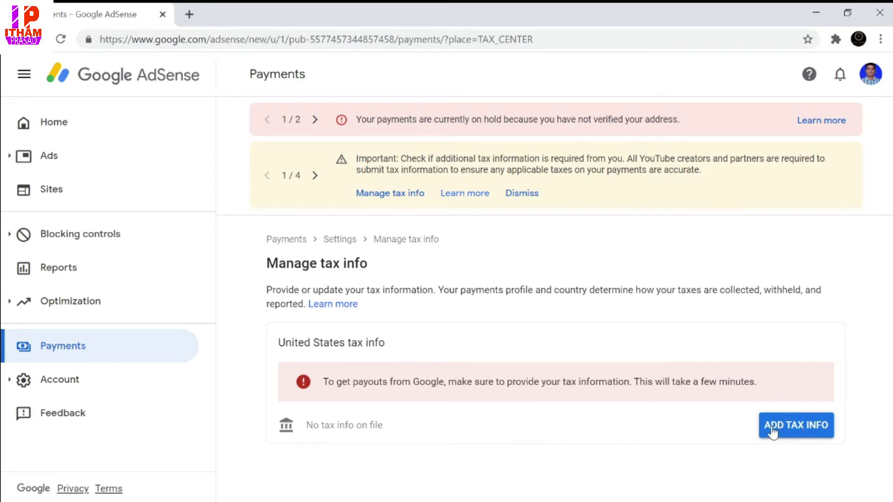
{"action": "left_click", "coordinate": [788, 431]}
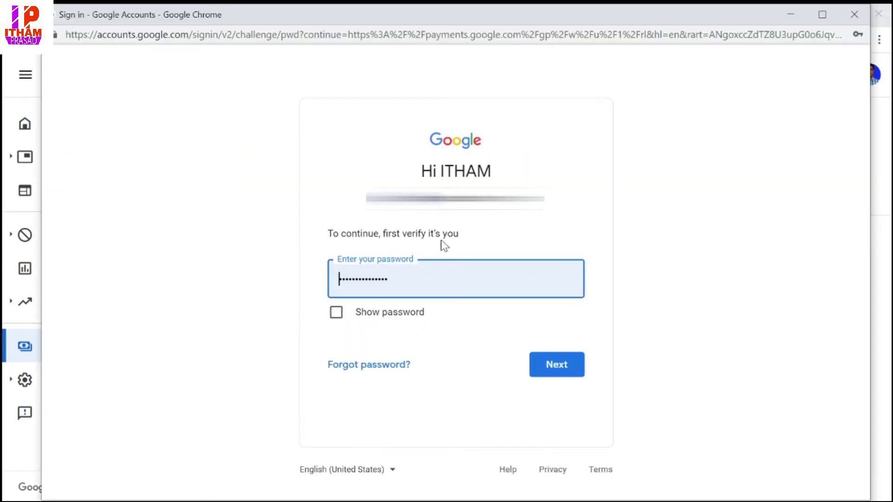
{"action": "left_click", "coordinate": [558, 365]}
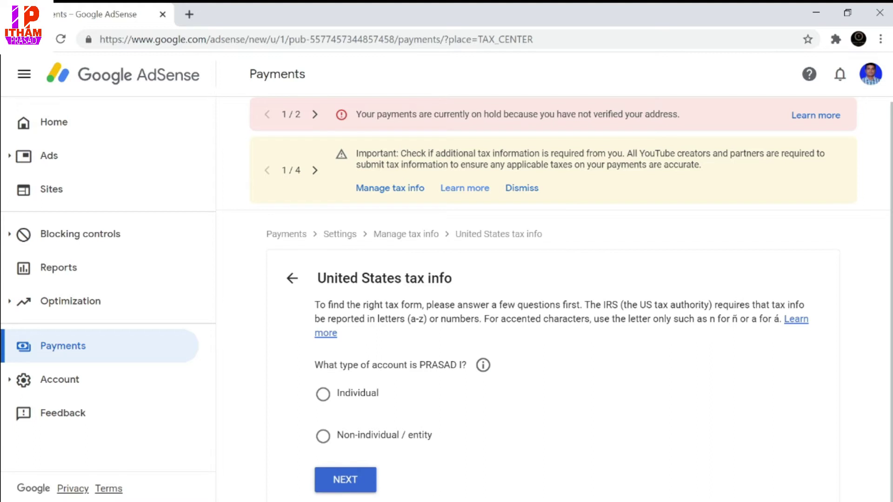
Step: Declare the account type as Individual and answer No to being a citizen or resident of the United States
{"action": "left_click", "coordinate": [324, 396]}
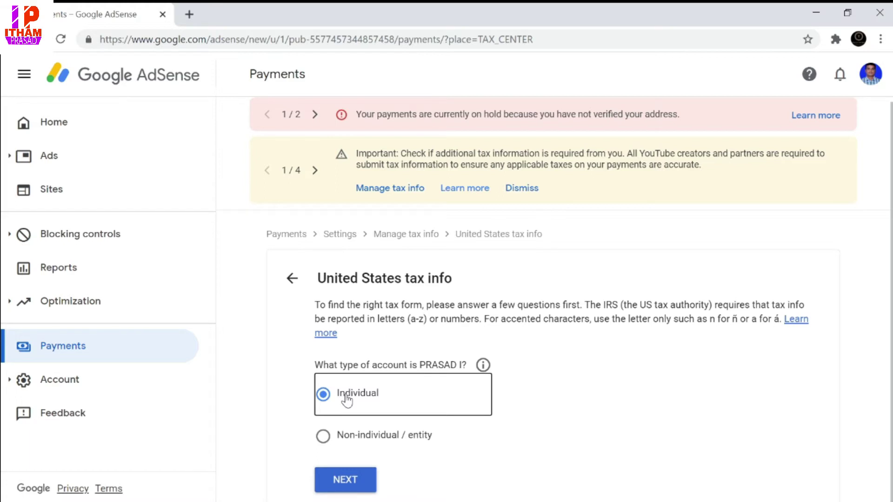
{"action": "left_click", "coordinate": [366, 486]}
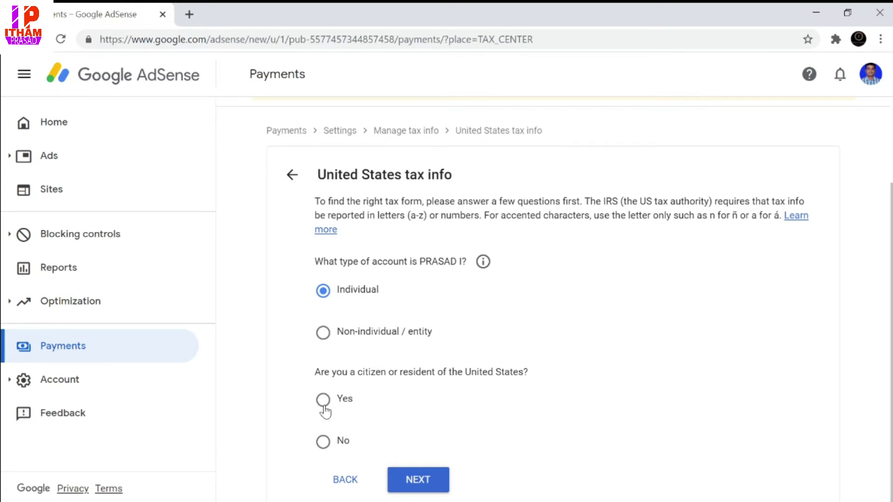
{"action": "left_click", "coordinate": [323, 444]}
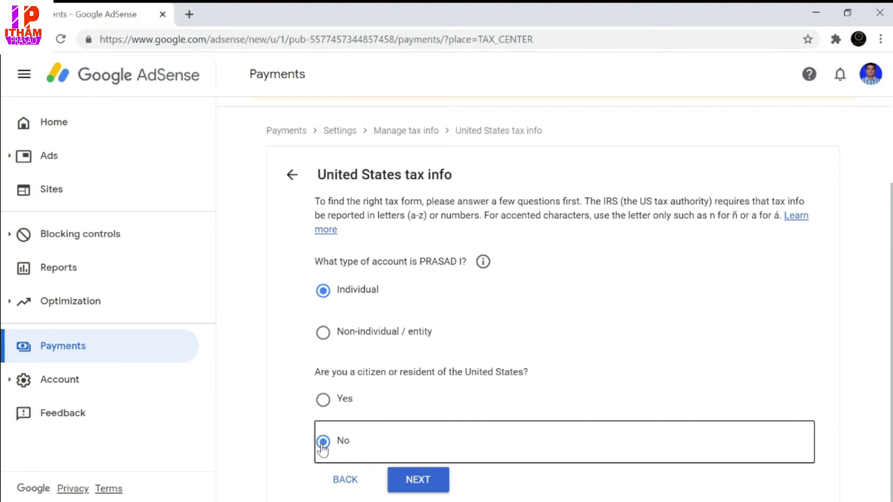
{"action": "left_click", "coordinate": [427, 481]}
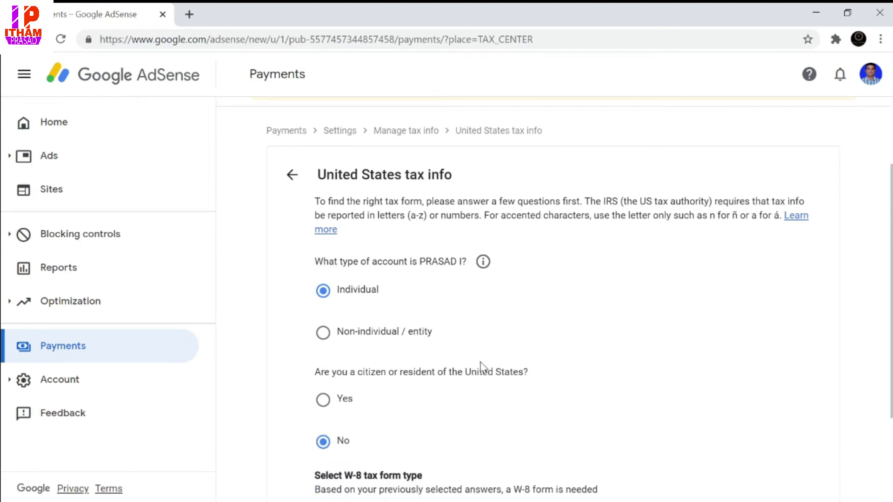
Step: Choose W-8BEN as the W-8 tax form type and start that form
{"action": "scroll", "coordinate": [480, 365], "scroll_direction": "down", "scroll_amount": 3}
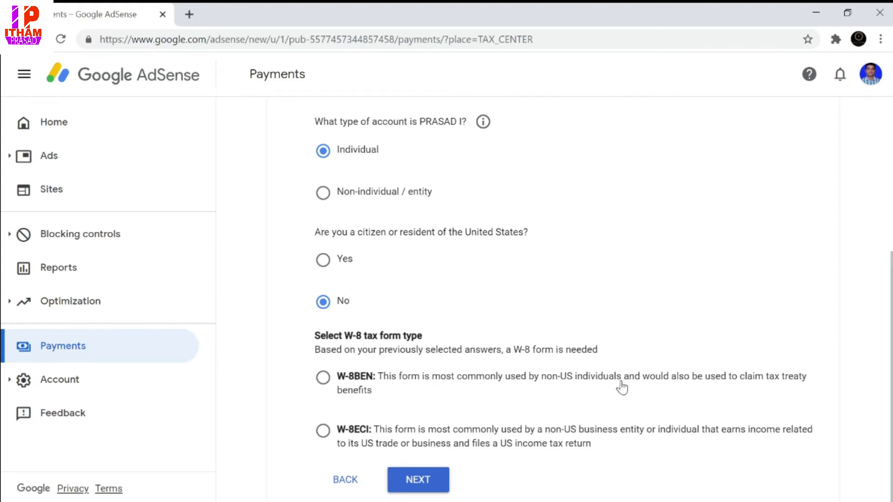
{"action": "left_click", "coordinate": [324, 378]}
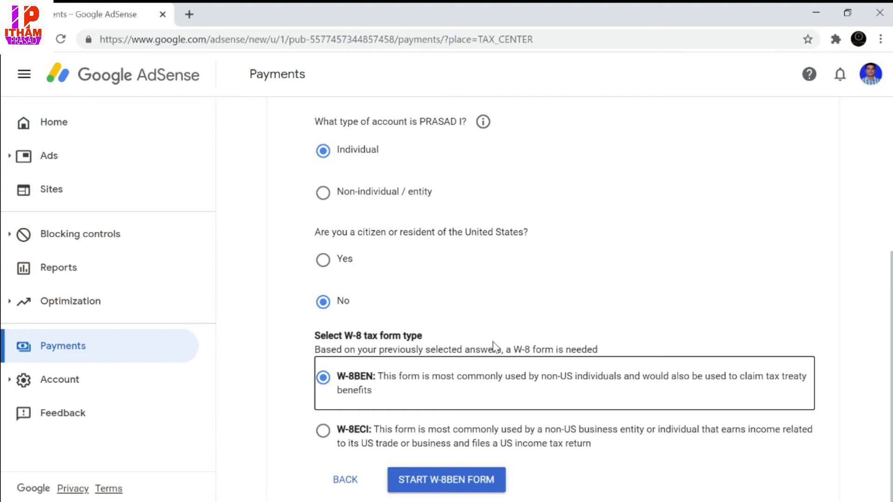
{"action": "left_click", "coordinate": [431, 486]}
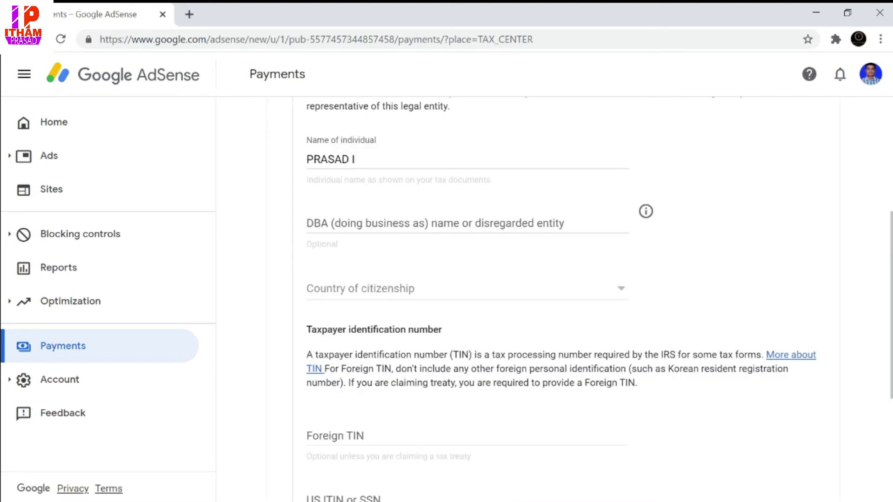
Step: Examine the Tax identity section of the W-8BEN form, including the name, DBA, citizenship and taxpayer identification fields
{"action": "scroll", "coordinate": [560, 267], "scroll_direction": "down", "scroll_amount": 5}
{"action": "scroll", "coordinate": [554, 298], "scroll_direction": "up", "scroll_amount": 3}
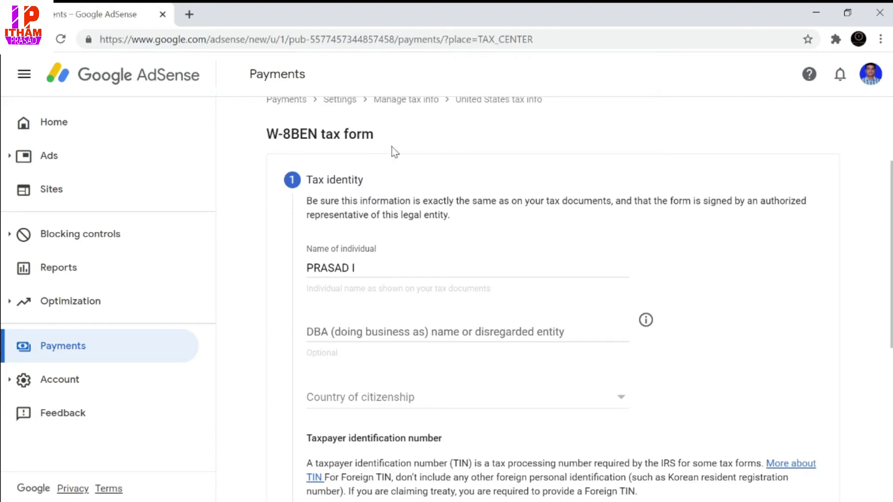
{"action": "scroll", "coordinate": [413, 177], "scroll_direction": "down", "scroll_amount": 2}
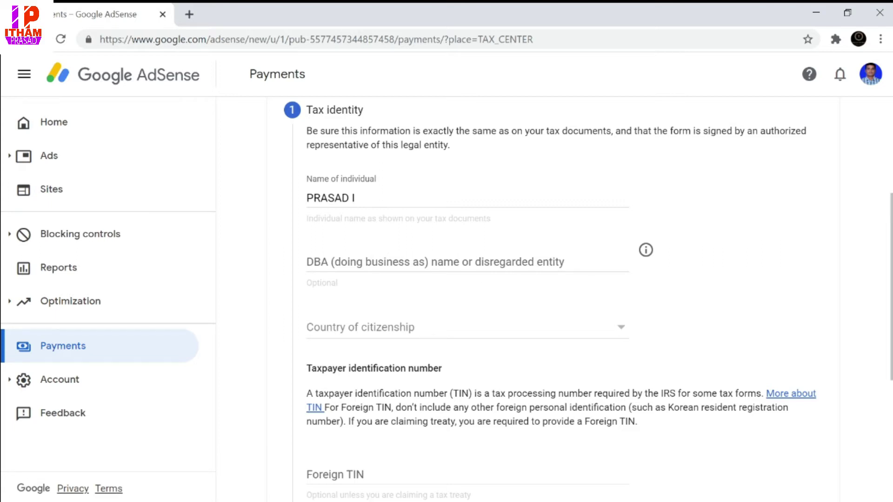
{"action": "scroll", "coordinate": [484, 234], "scroll_direction": "down", "scroll_amount": 2}
{"action": "scroll", "coordinate": [486, 235], "scroll_direction": "up", "scroll_amount": 4}
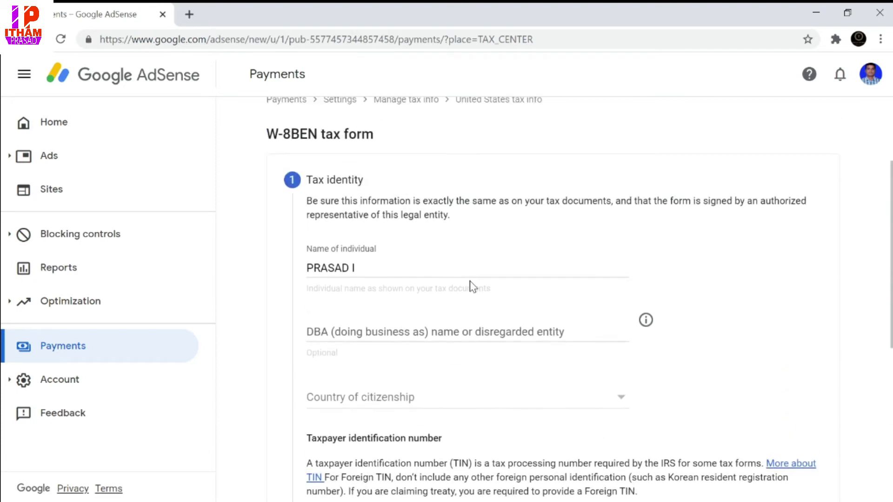
{"action": "scroll", "coordinate": [475, 300], "scroll_direction": "down", "scroll_amount": 2}
{"action": "scroll", "coordinate": [476, 300], "scroll_direction": "down", "scroll_amount": 1}
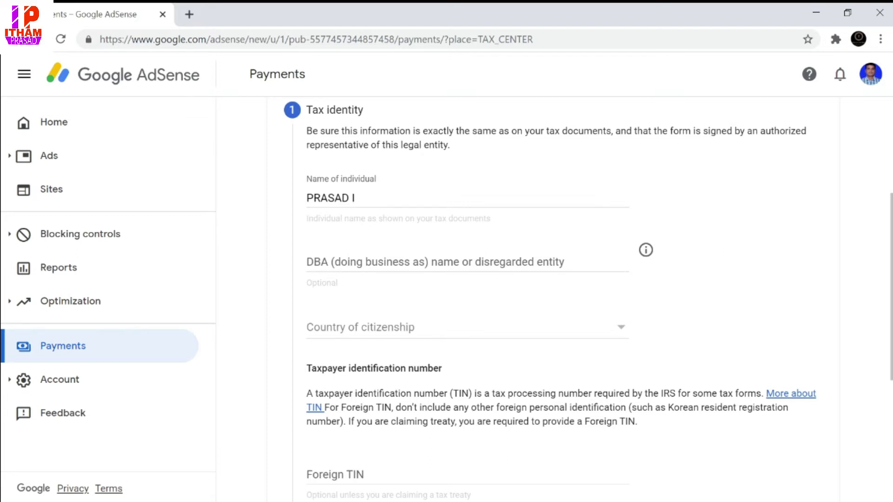
{"action": "scroll", "coordinate": [467, 289], "scroll_direction": "down", "scroll_amount": 2}
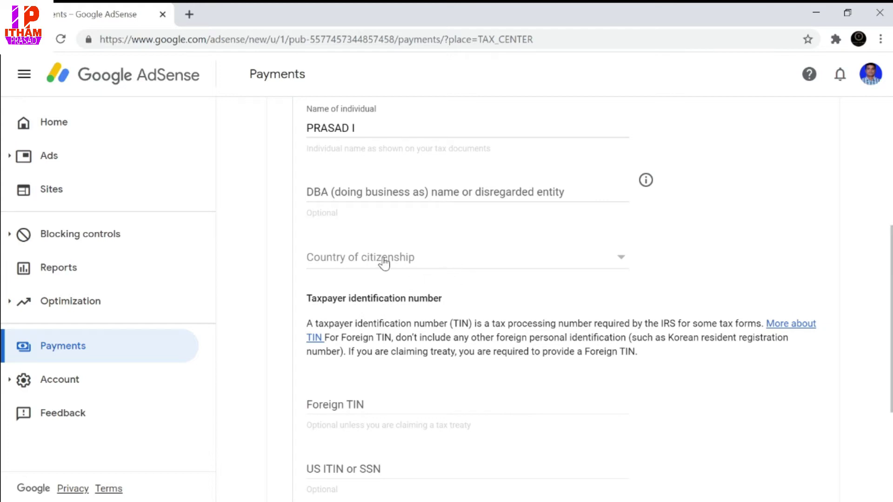
Step: Set the country of citizenship to India
{"action": "left_click", "coordinate": [412, 264]}
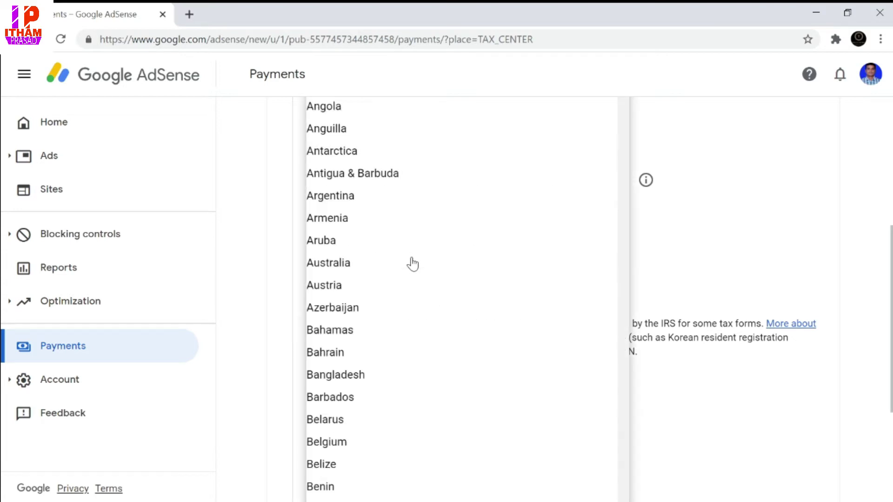
{"action": "key", "text": "i"}
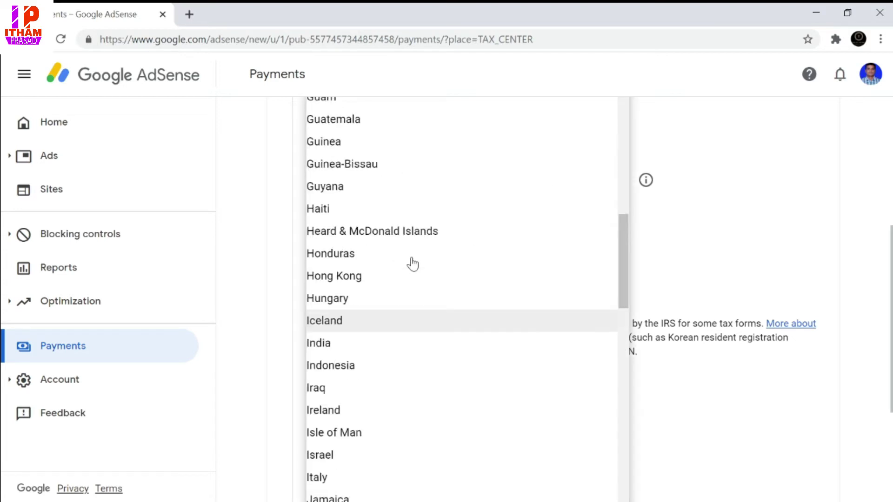
{"action": "key", "text": "Down"}
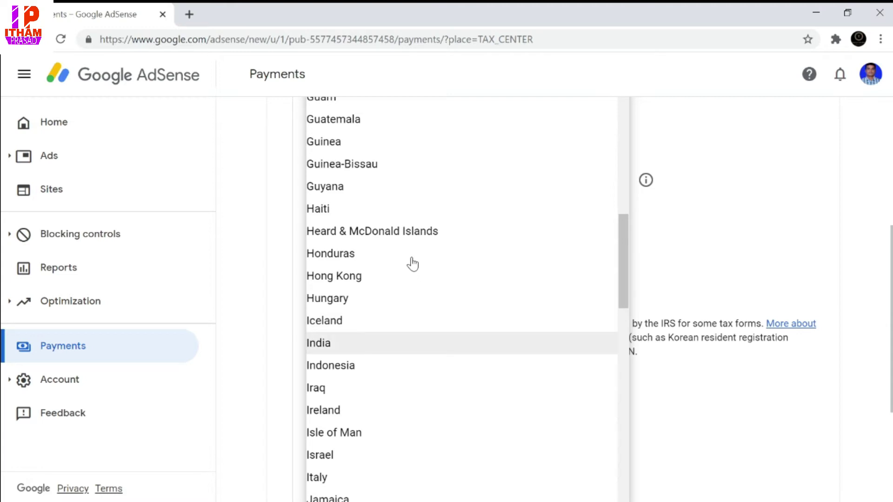
{"action": "key", "text": "Return"}
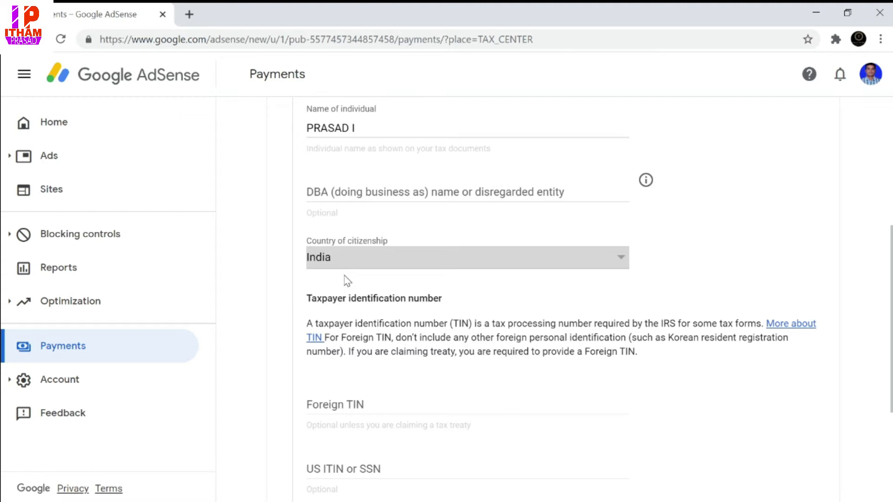
Step: Enter the taxpayer's Foreign TIN, leave the US ITIN or SSN empty, and continue to the Address section
{"action": "scroll", "coordinate": [465, 289], "scroll_direction": "down", "scroll_amount": 2}
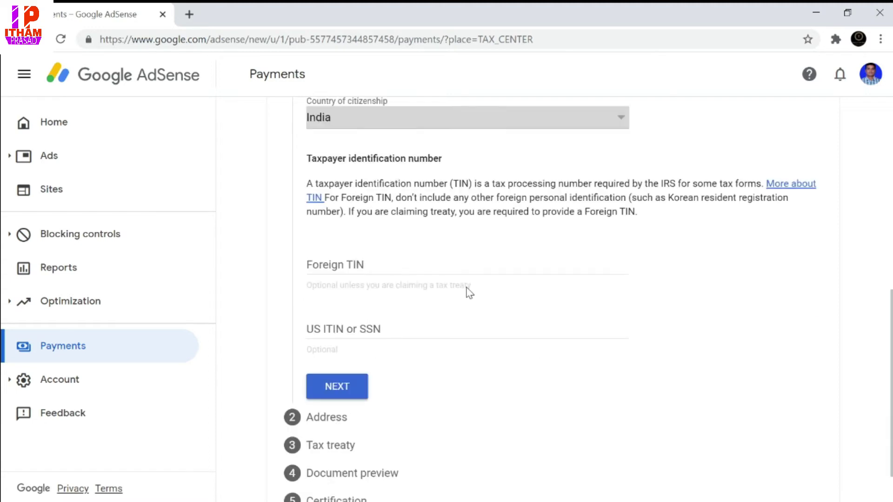
{"action": "scroll", "coordinate": [470, 295], "scroll_direction": "up", "scroll_amount": 1}
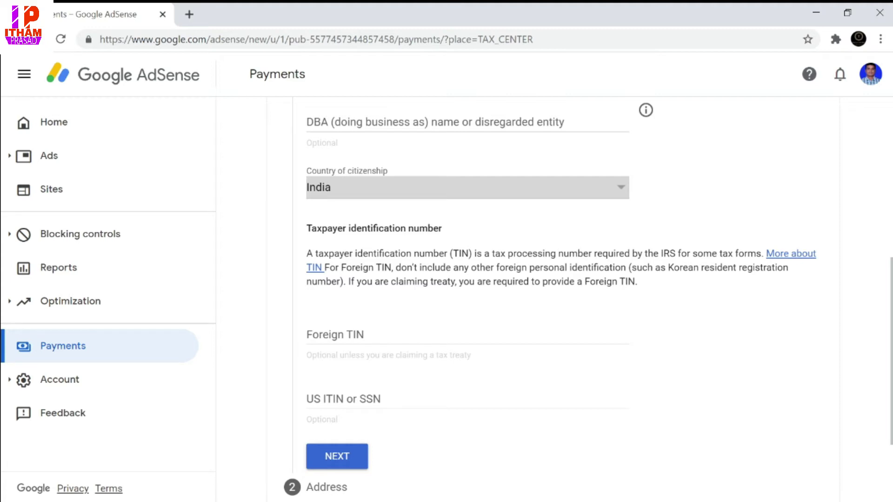
{"action": "scroll", "coordinate": [363, 293], "scroll_direction": "down", "scroll_amount": 2}
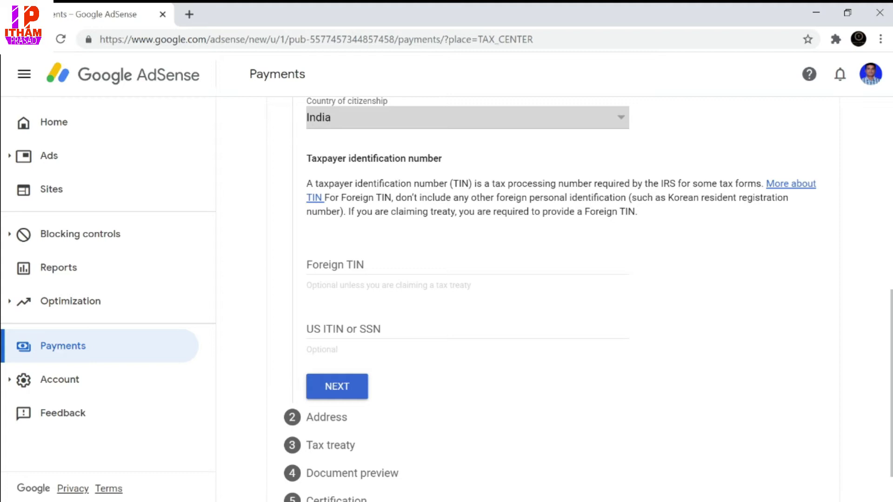
{"action": "left_click", "coordinate": [432, 250]}
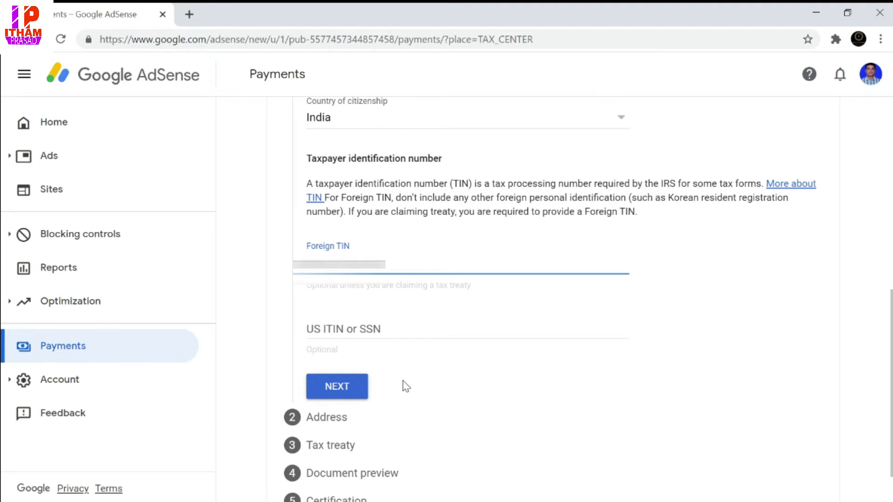
{"action": "scroll", "coordinate": [402, 381], "scroll_direction": "down", "scroll_amount": 1}
{"action": "left_click", "coordinate": [337, 325]}
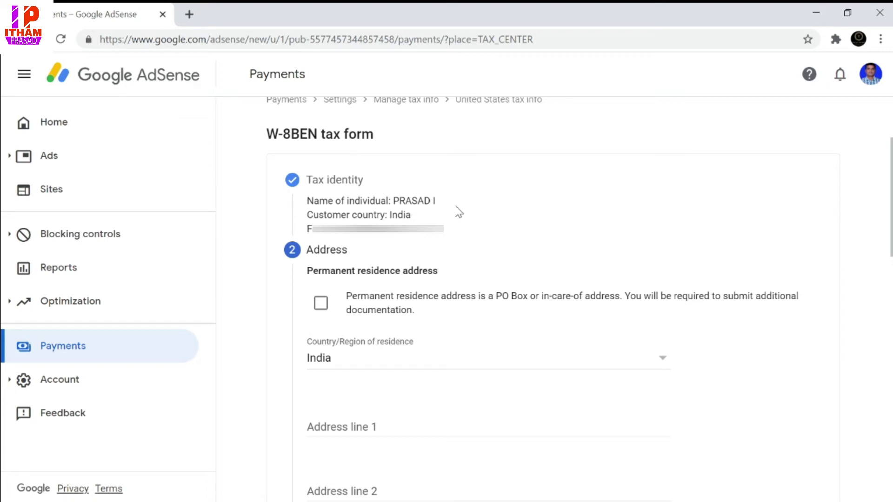
Step: Mark the permanent residence address as a PO Box or in-care-of address, with India as the country of residence
{"action": "scroll", "coordinate": [453, 210], "scroll_direction": "down", "scroll_amount": 3}
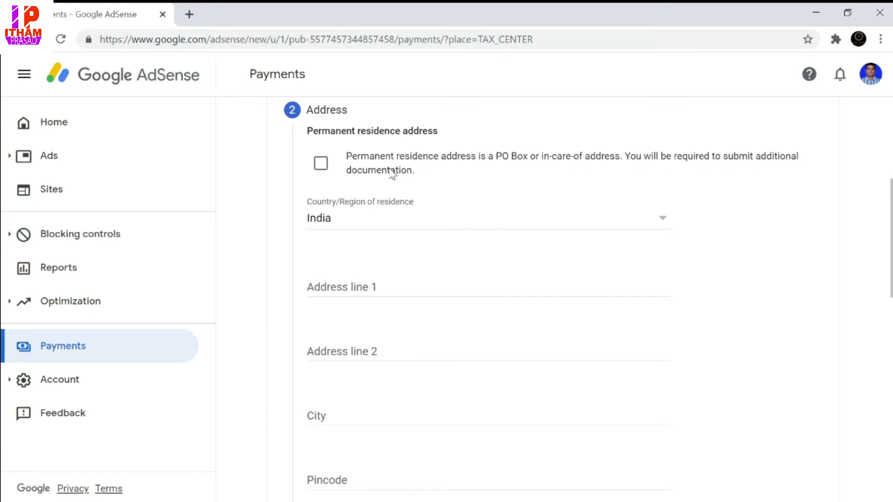
{"action": "left_click", "coordinate": [345, 168]}
{"action": "left_click", "coordinate": [397, 221]}
{"action": "left_click", "coordinate": [395, 224]}
Step: Fill in both address lines, the city and the pincode of the permanent residence address
{"action": "left_click", "coordinate": [353, 287]}
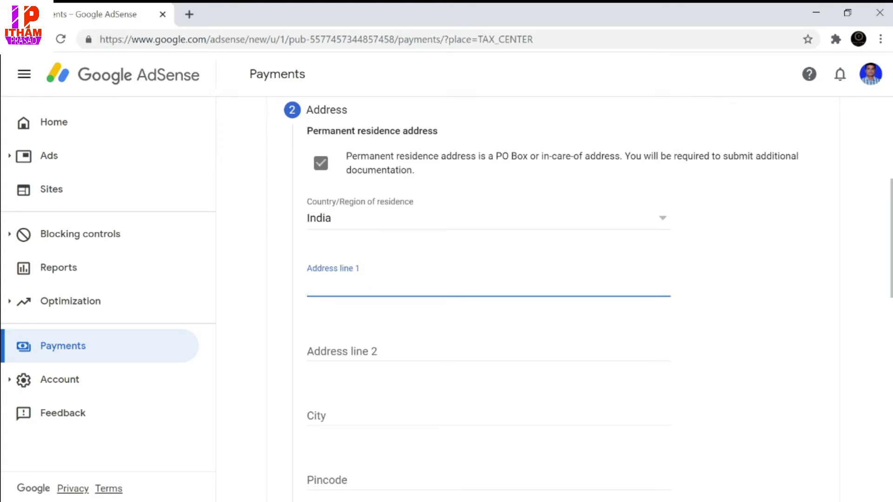
{"action": "key", "text": "ctrl+v"}
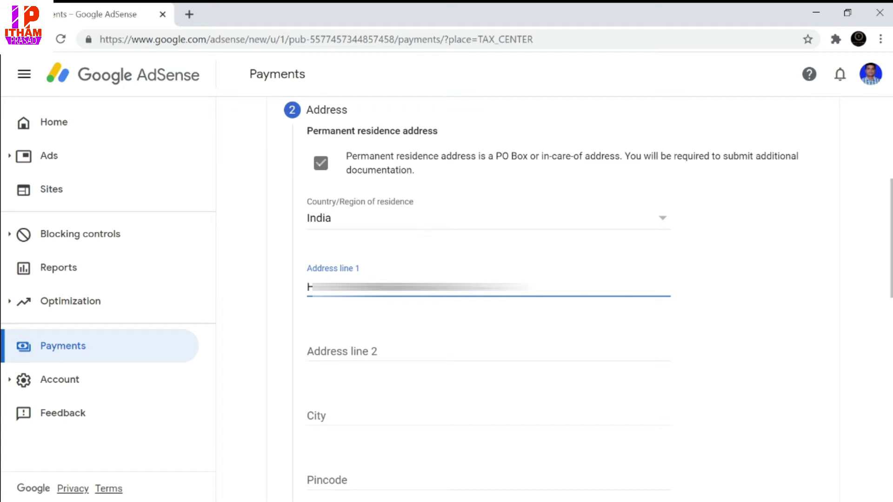
{"action": "key", "text": "Tab"}
{"action": "key", "text": "ctrl+v"}
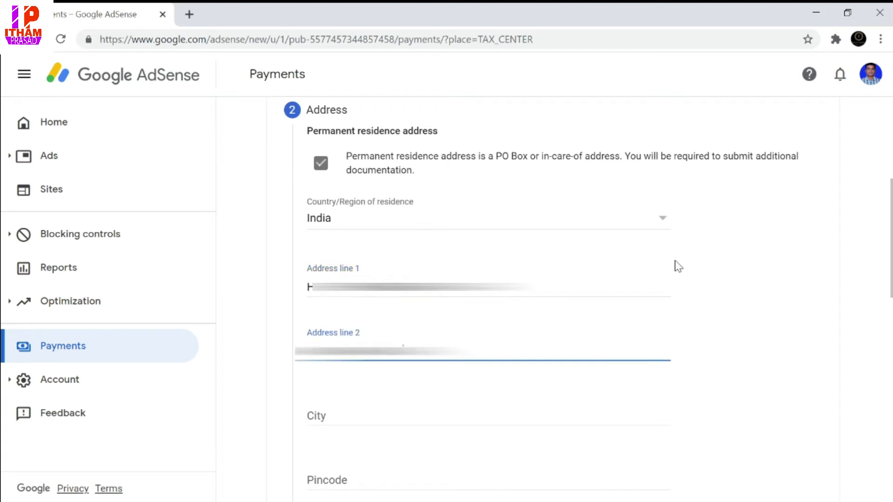
{"action": "left_click", "coordinate": [363, 419]}
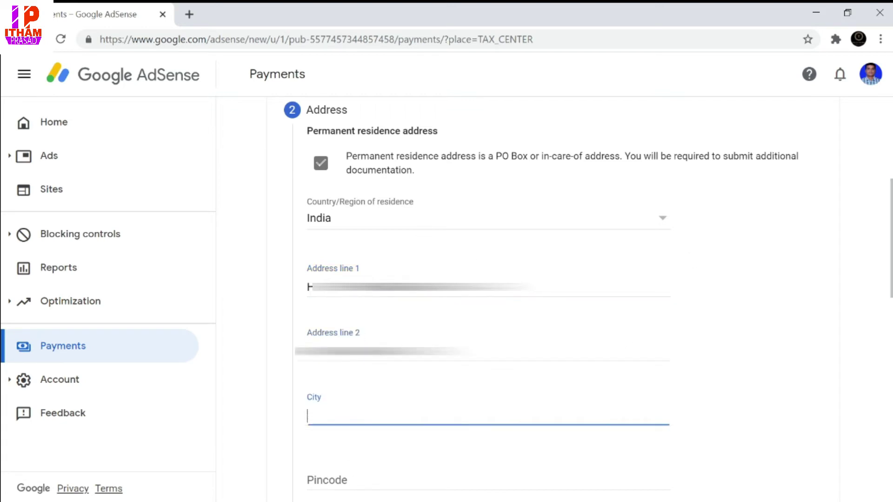
{"action": "type", "text": "Hyderabad"}
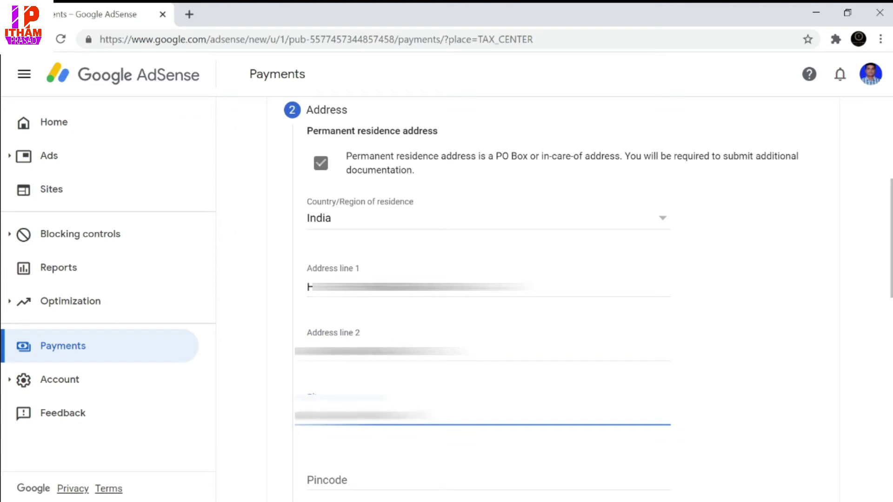
{"action": "left_click", "coordinate": [326, 481]}
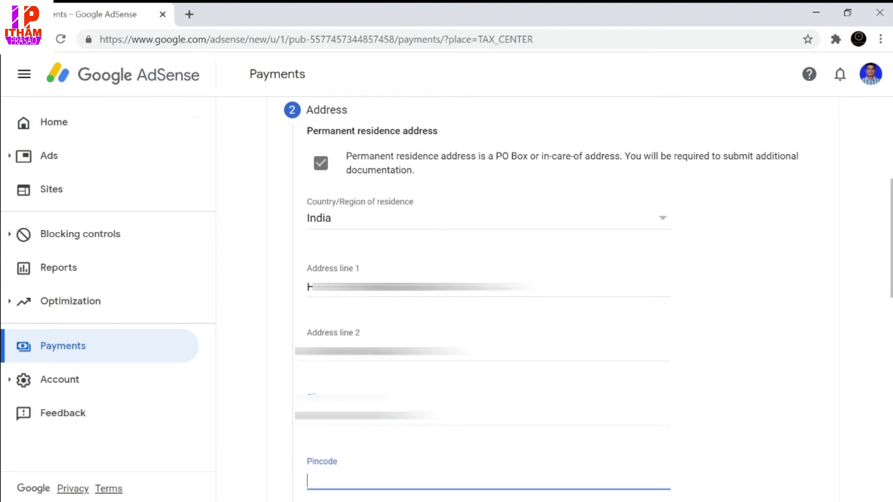
{"action": "type", "text": "1"}
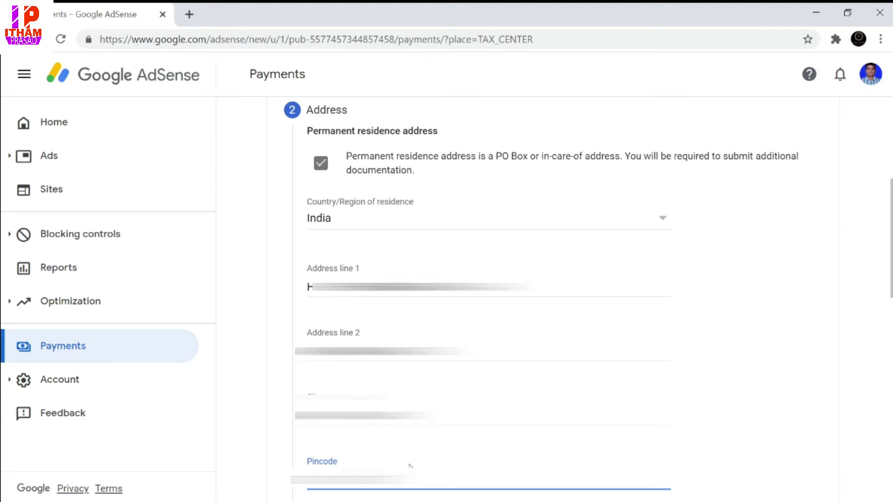
Step: Complete the Address section with Telangana as the state and the mailing address marked same as the permanent residence address
{"action": "scroll", "coordinate": [762, 224], "scroll_direction": "down", "scroll_amount": 3}
{"action": "scroll", "coordinate": [767, 232], "scroll_direction": "down", "scroll_amount": 6}
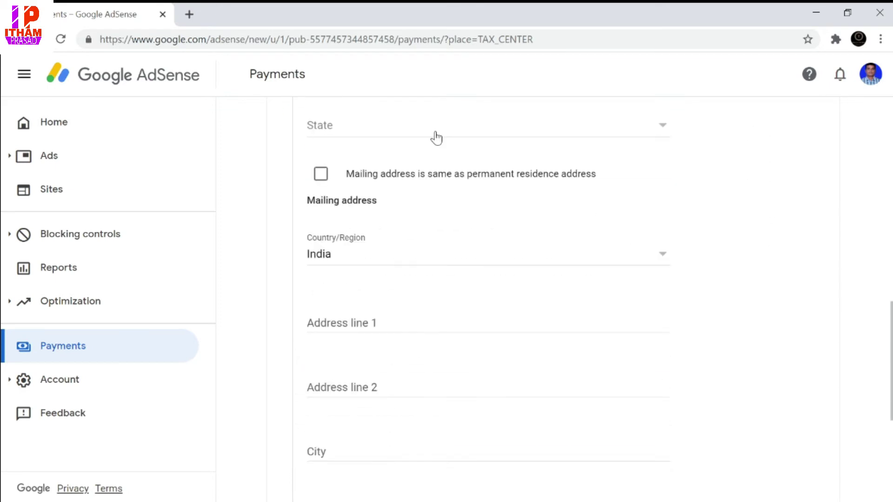
{"action": "left_click", "coordinate": [435, 135]}
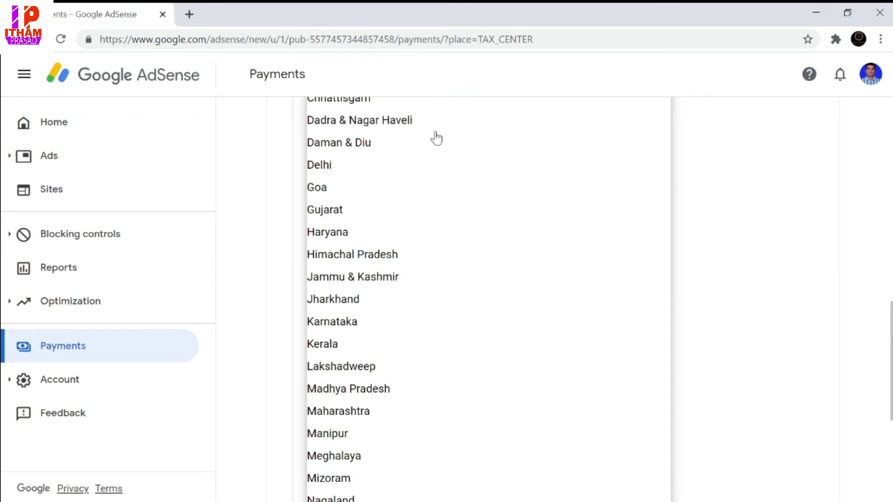
{"action": "scroll", "coordinate": [511, 353], "scroll_direction": "down", "scroll_amount": 6}
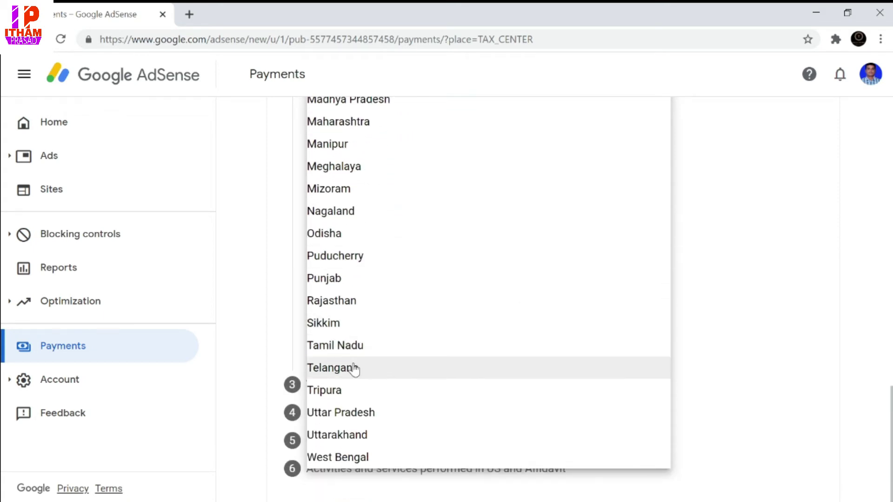
{"action": "left_click", "coordinate": [354, 368]}
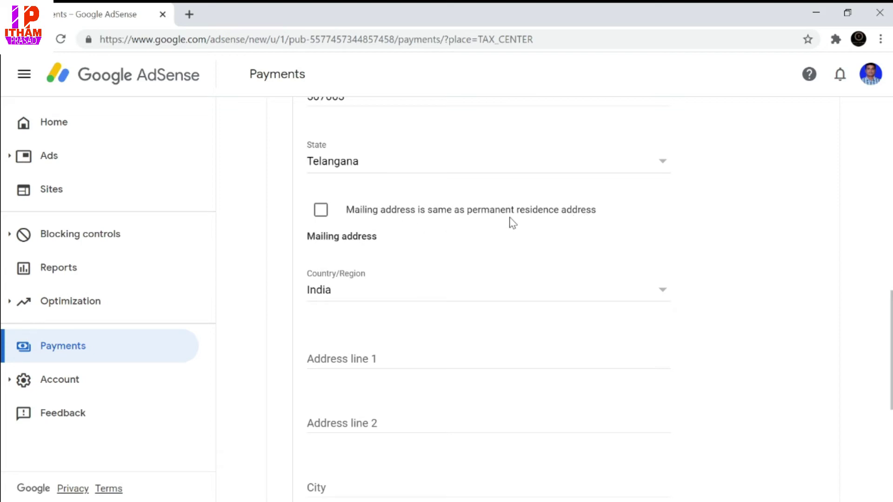
{"action": "left_click", "coordinate": [321, 211]}
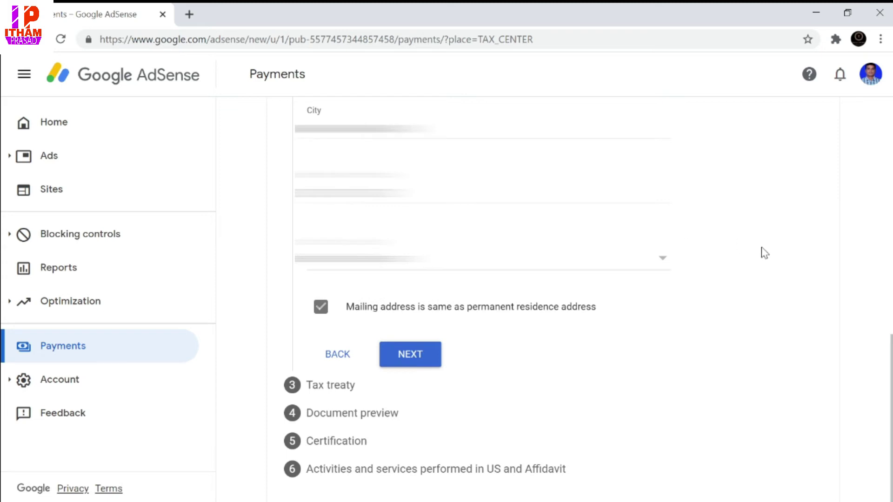
{"action": "left_click", "coordinate": [409, 357]}
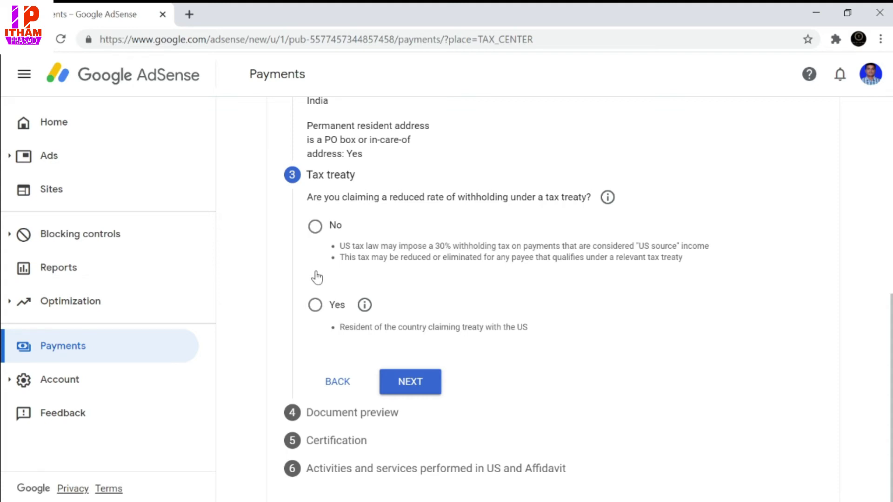
Step: Claim a reduced rate of withholding under a tax treaty as a resident of a treaty country, with India as the country
{"action": "left_click", "coordinate": [315, 310]}
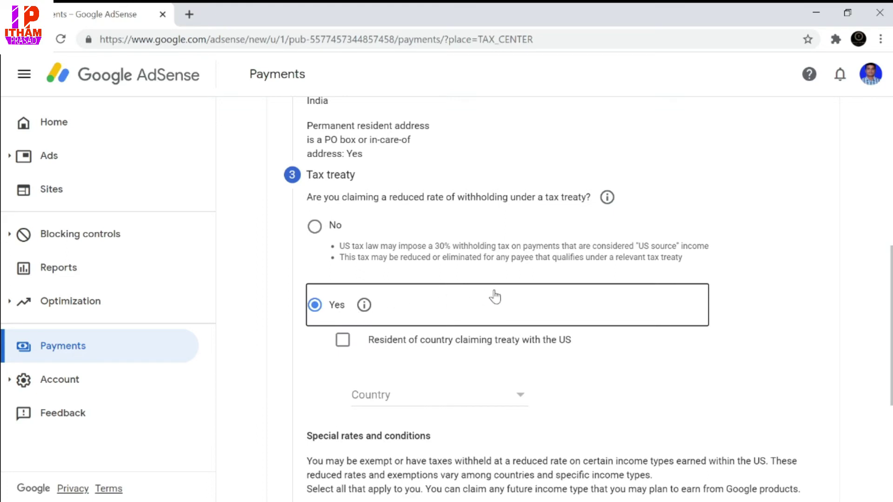
{"action": "scroll", "coordinate": [565, 291], "scroll_direction": "down", "scroll_amount": 1}
{"action": "scroll", "coordinate": [565, 291], "scroll_direction": "down", "scroll_amount": 3}
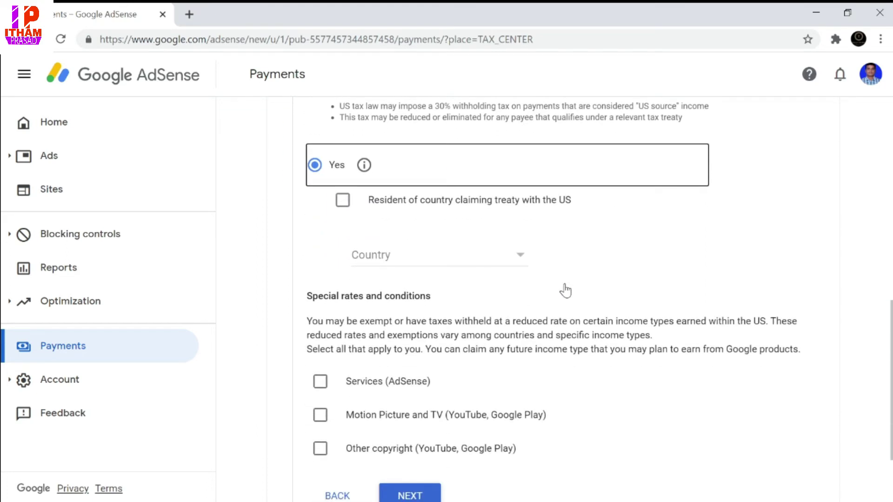
{"action": "left_click", "coordinate": [342, 201]}
{"action": "left_click", "coordinate": [457, 260]}
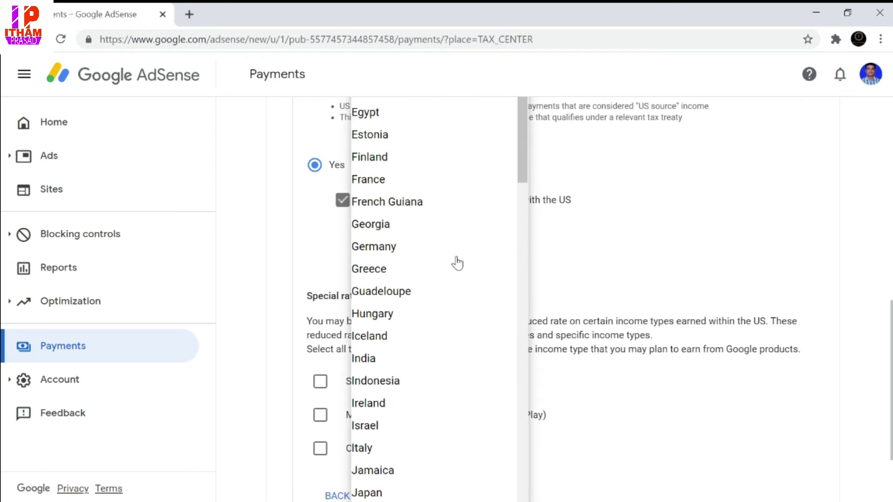
{"action": "left_click", "coordinate": [381, 359]}
Step: Claim Services (AdSense) income under Article 7 and paragraph 1 at 0% (reduced rate), and confirm the reason for meeting the treaty terms
{"action": "scroll", "coordinate": [483, 261], "scroll_direction": "down", "scroll_amount": 2}
{"action": "scroll", "coordinate": [483, 273], "scroll_direction": "down", "scroll_amount": 1}
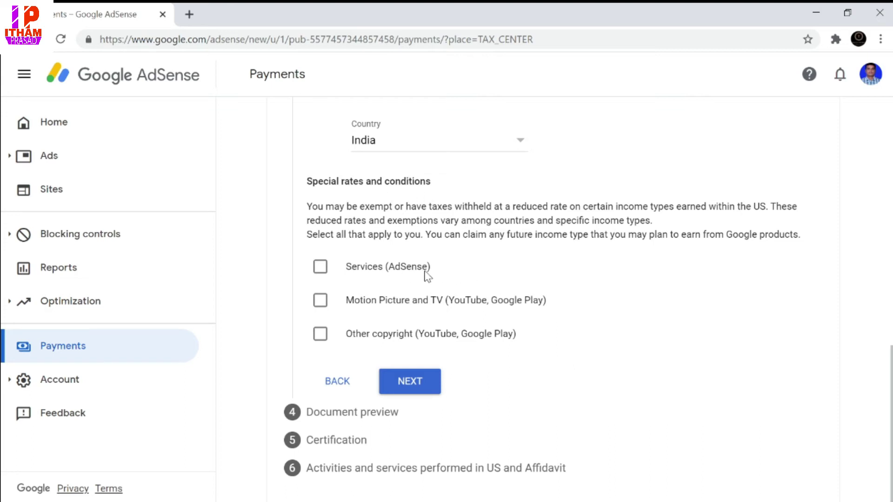
{"action": "left_click", "coordinate": [319, 268]}
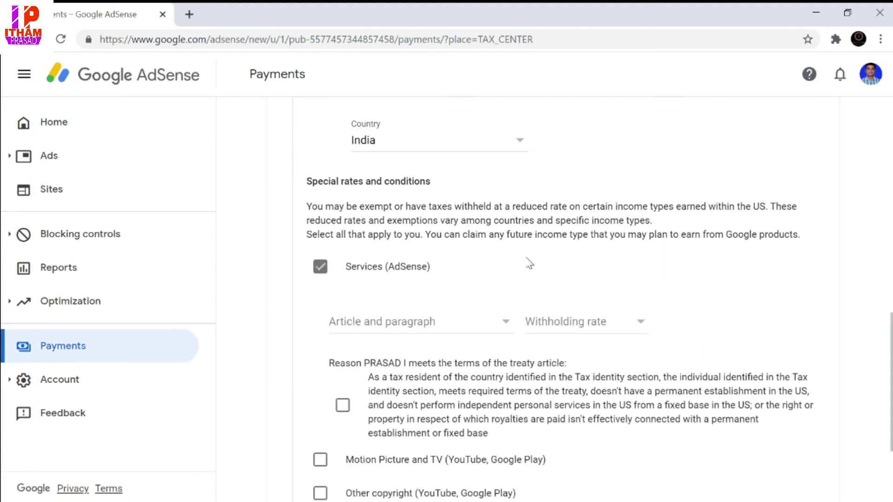
{"action": "scroll", "coordinate": [534, 265], "scroll_direction": "down", "scroll_amount": 3}
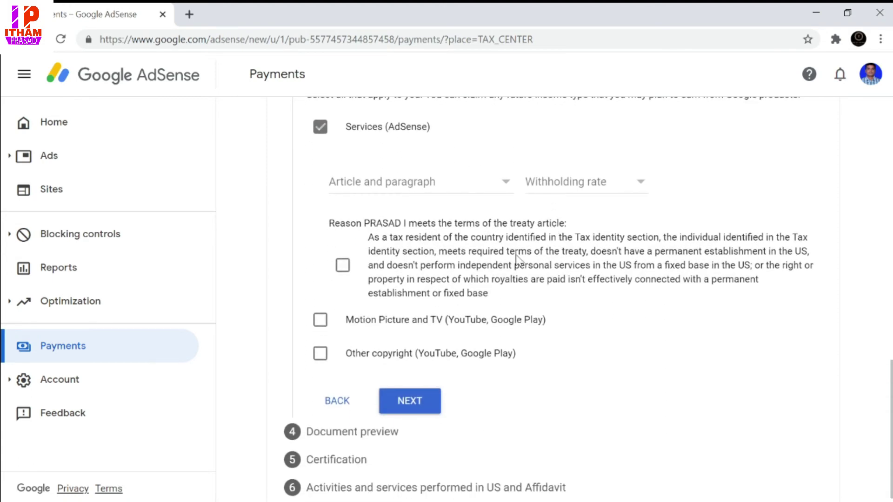
{"action": "left_click", "coordinate": [497, 182]}
{"action": "left_click", "coordinate": [477, 210]}
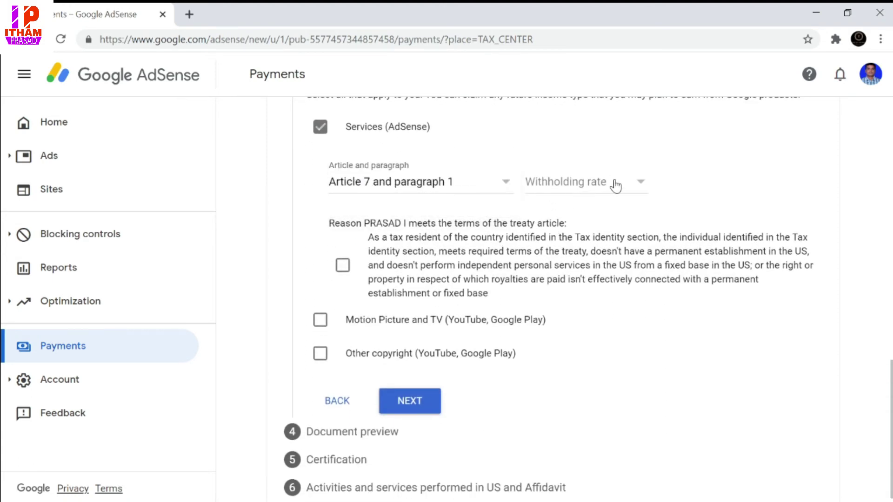
{"action": "left_click", "coordinate": [614, 183]}
{"action": "left_click", "coordinate": [576, 204]}
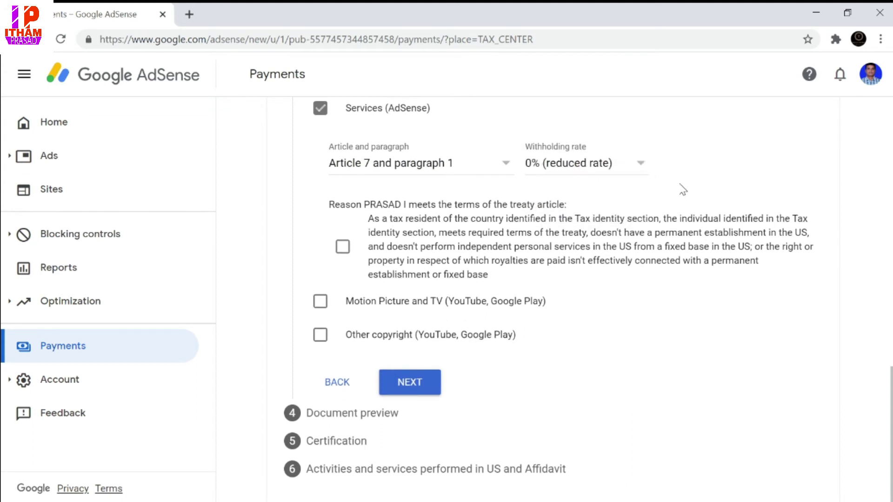
{"action": "left_click", "coordinate": [343, 246]}
Step: Claim Motion Picture and TV income under Article 12 and paragraph 2A II at 15% (reduced rate), and confirm the treaty reason
{"action": "left_click", "coordinate": [320, 302]}
{"action": "scroll", "coordinate": [484, 260], "scroll_direction": "down", "scroll_amount": 3}
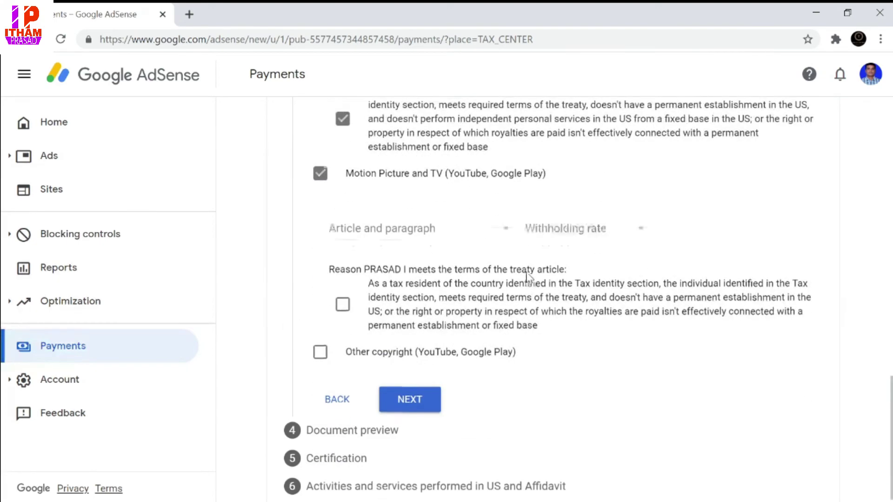
{"action": "left_click", "coordinate": [474, 214]}
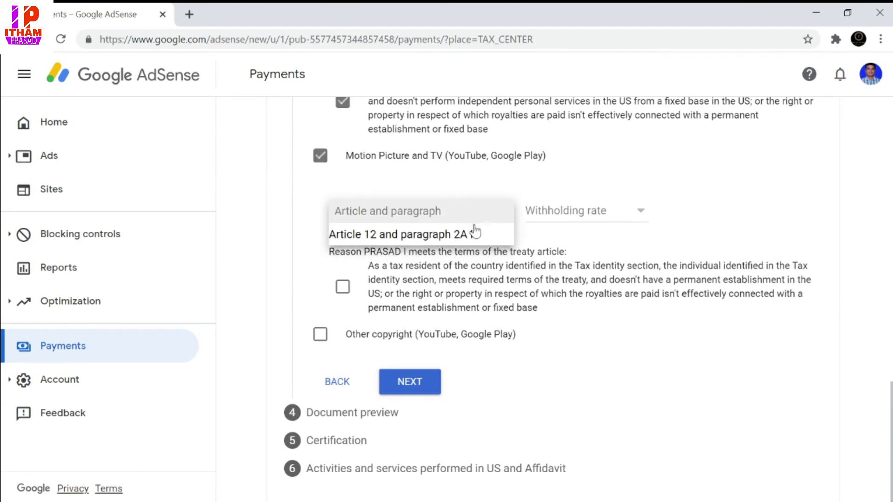
{"action": "left_click", "coordinate": [476, 234]}
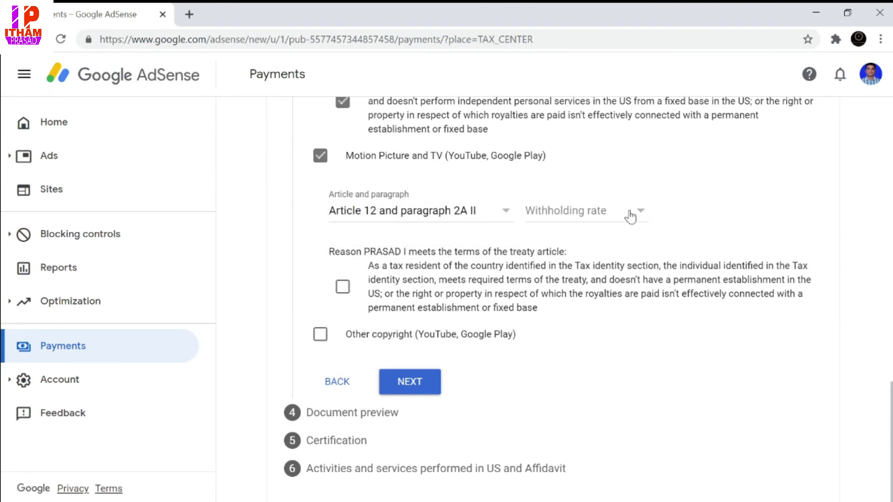
{"action": "left_click", "coordinate": [630, 217]}
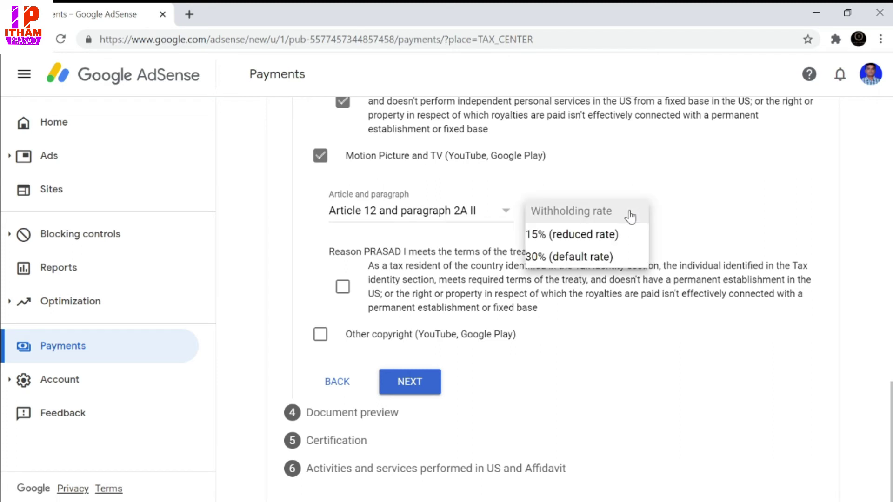
{"action": "left_click", "coordinate": [604, 237]}
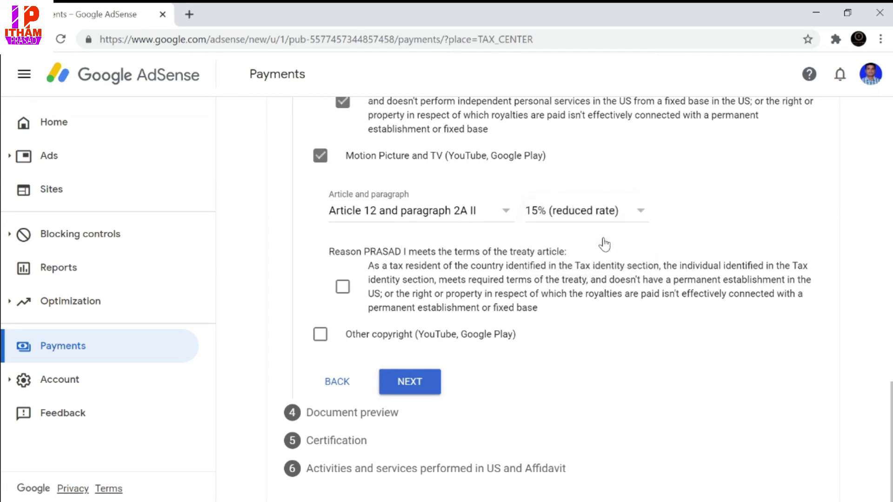
{"action": "left_click", "coordinate": [342, 287]}
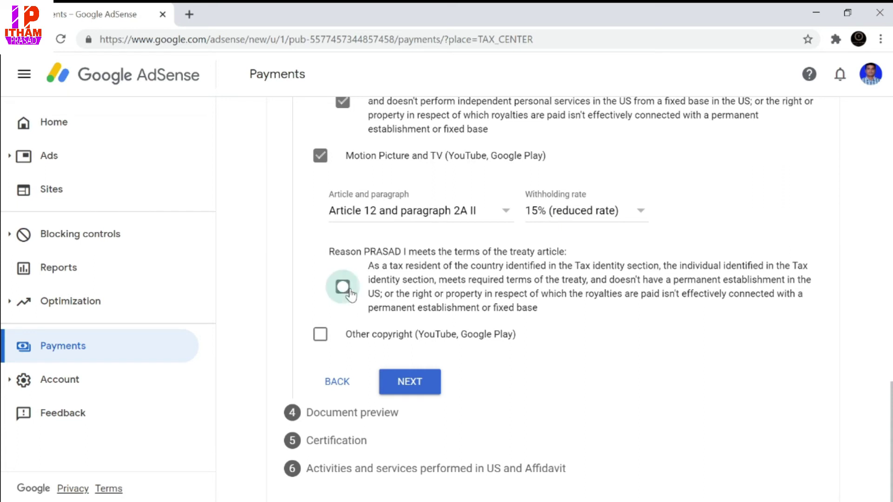
Step: Claim Other copyright income under Article 12 and paragraph 2A II at 15% (reduced rate), confirm its reason, and continue to Document preview
{"action": "left_click", "coordinate": [320, 336]}
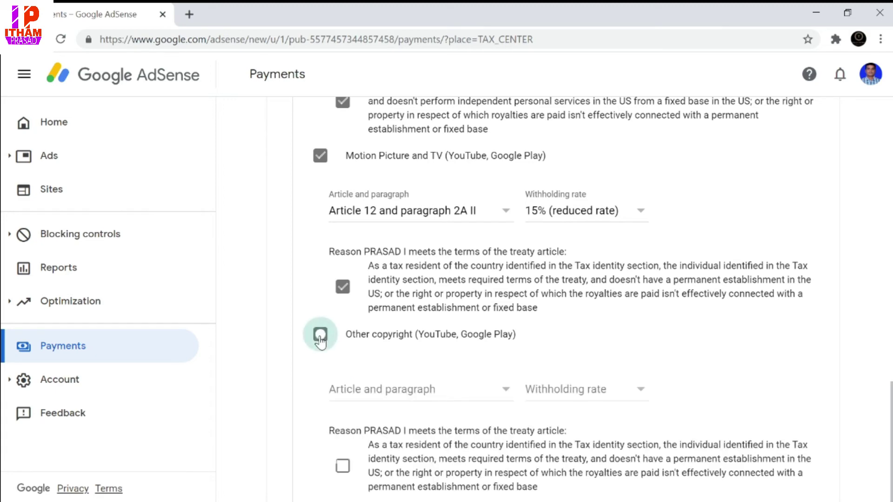
{"action": "scroll", "coordinate": [435, 313], "scroll_direction": "down", "scroll_amount": 3}
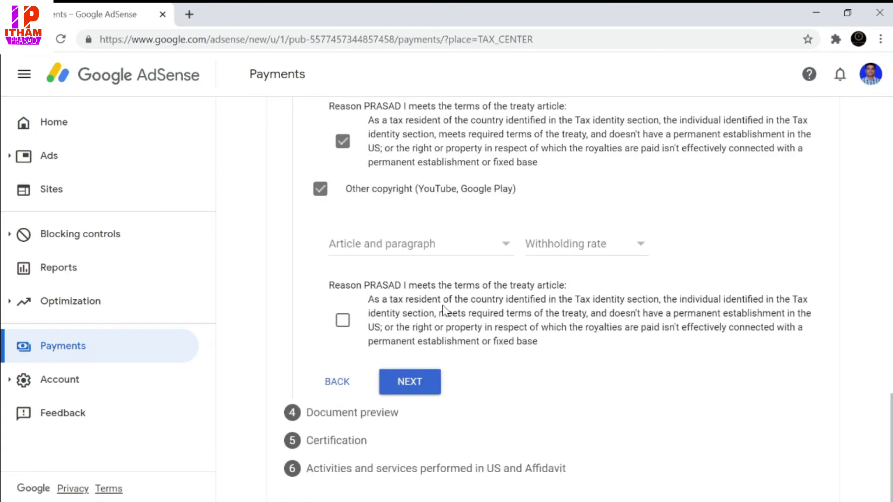
{"action": "left_click", "coordinate": [453, 245]}
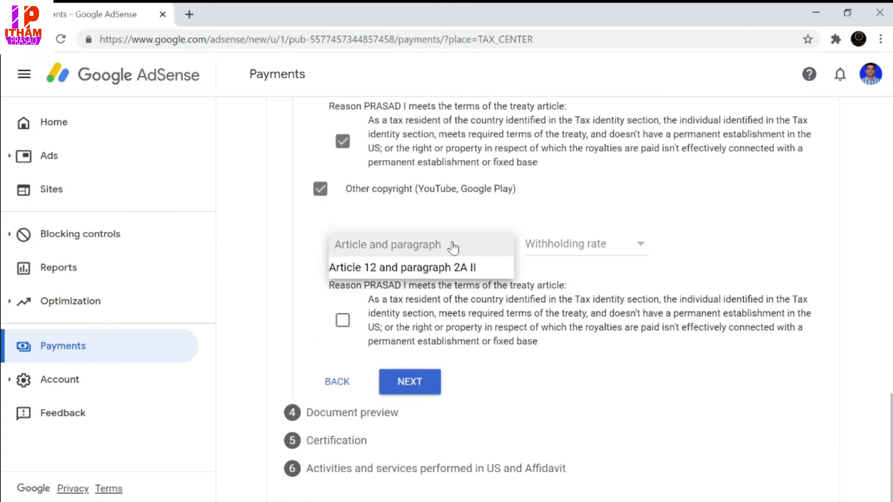
{"action": "left_click", "coordinate": [429, 269]}
{"action": "left_click", "coordinate": [603, 254]}
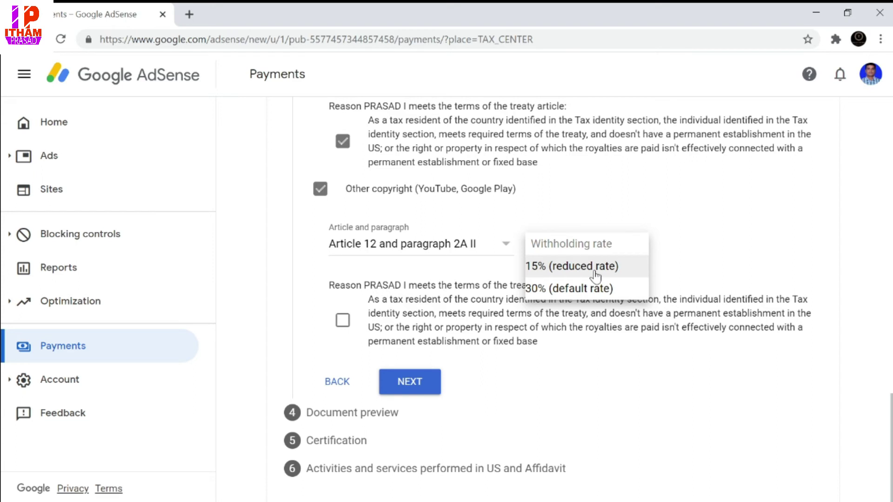
{"action": "left_click", "coordinate": [595, 276]}
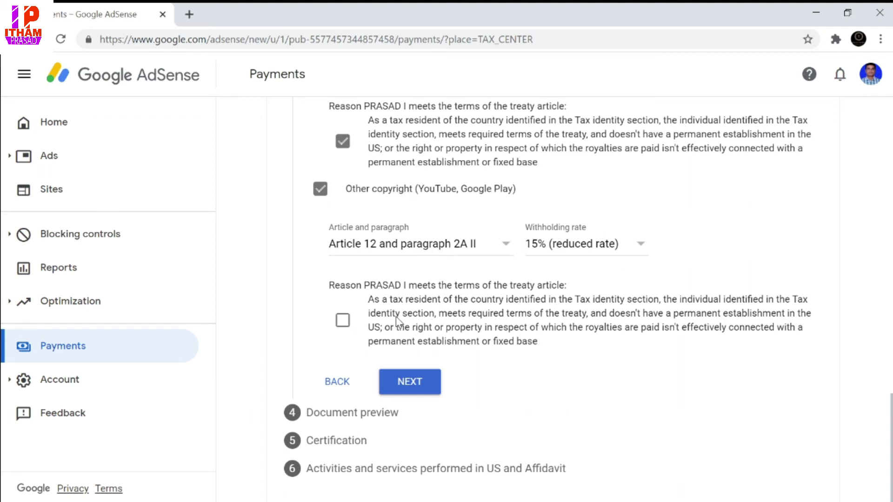
{"action": "left_click", "coordinate": [342, 326]}
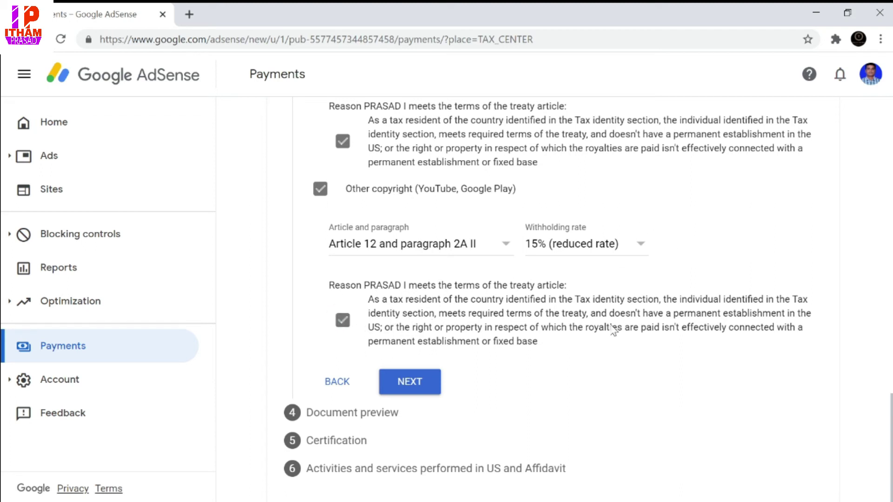
{"action": "left_click", "coordinate": [420, 389]}
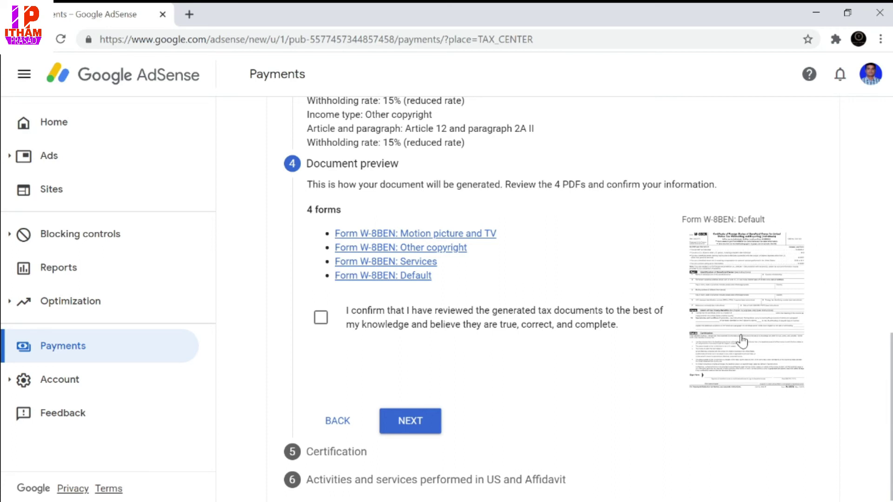
Step: Confirm that the generated tax documents have been reviewed and are true, correct and complete, and continue to Certification
{"action": "scroll", "coordinate": [558, 261], "scroll_direction": "down", "scroll_amount": 1}
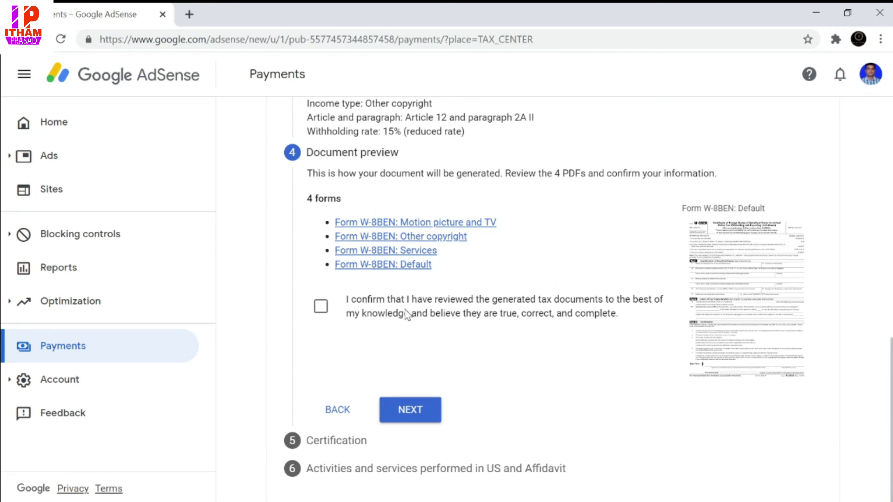
{"action": "left_click", "coordinate": [322, 309]}
{"action": "left_click", "coordinate": [412, 409]}
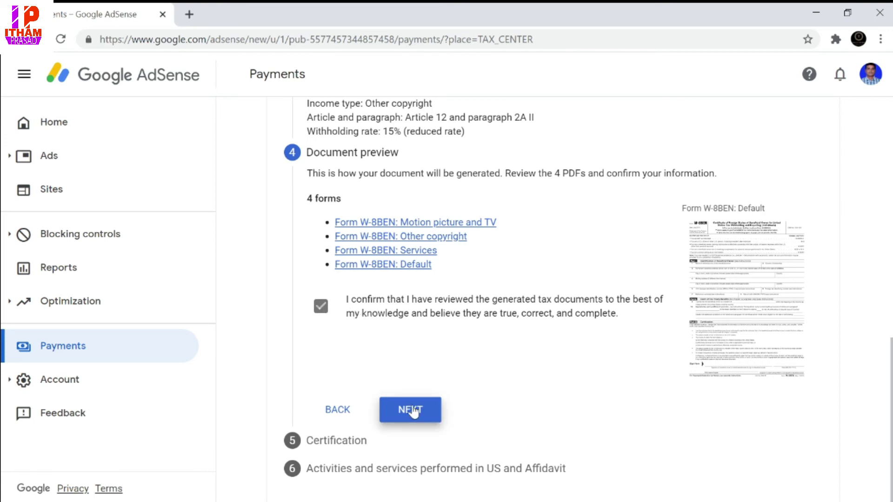
Step: Sign the certification with the full legal name, as the person completing the form on their own behalf, and continue
{"action": "scroll", "coordinate": [562, 219], "scroll_direction": "down", "scroll_amount": 6}
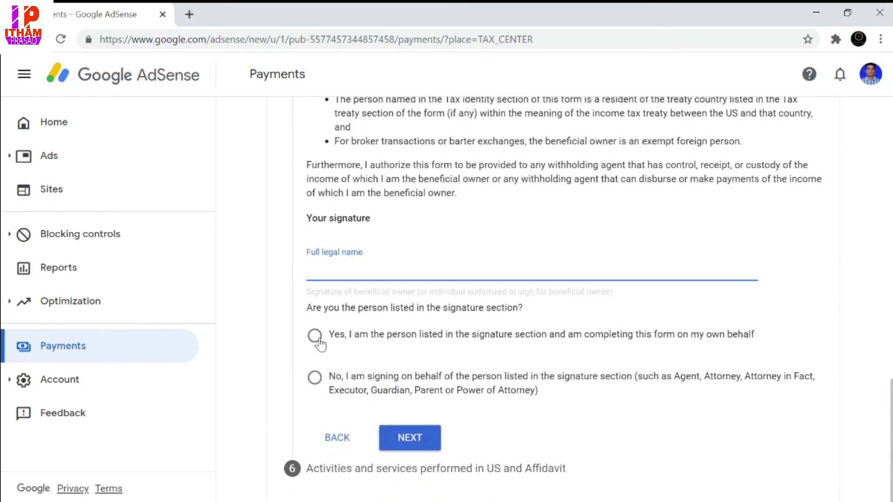
{"action": "type", "text": "I PRASAD"}
{"action": "left_click", "coordinate": [315, 336]}
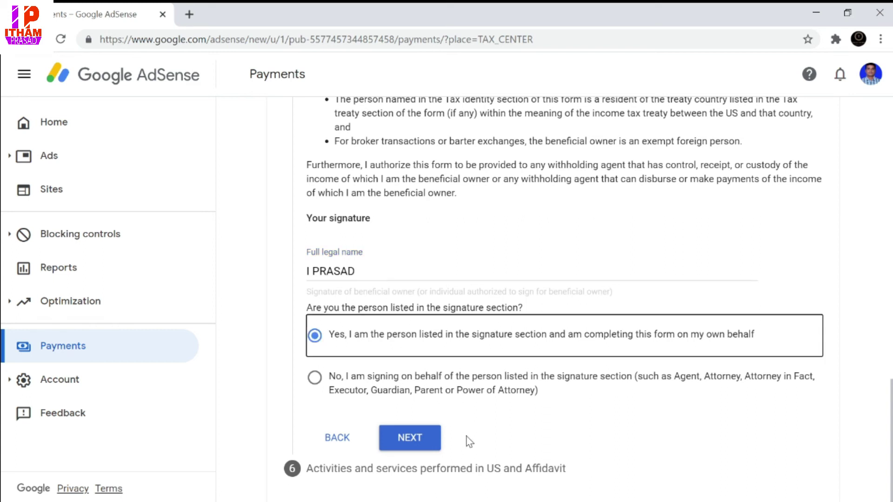
{"action": "left_click", "coordinate": [409, 445]}
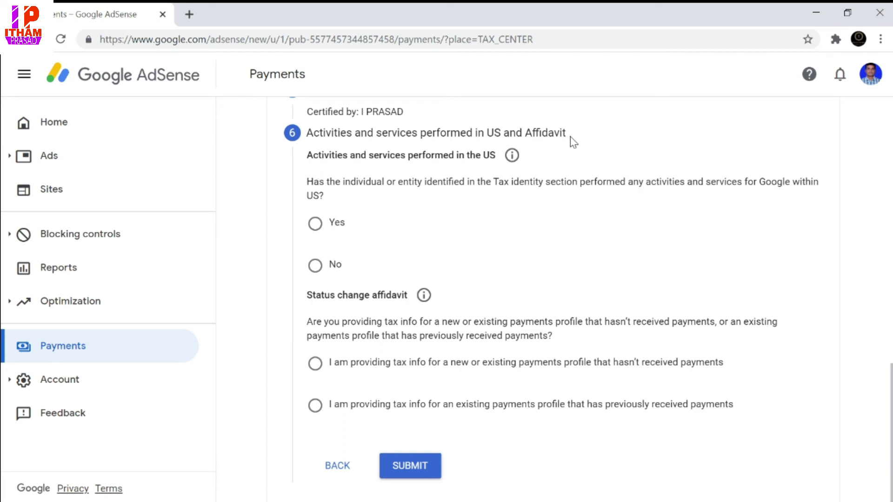
Step: Answer No to activities and services performed in the US, and certify that services are performed solely outside the US
{"action": "left_click", "coordinate": [312, 267]}
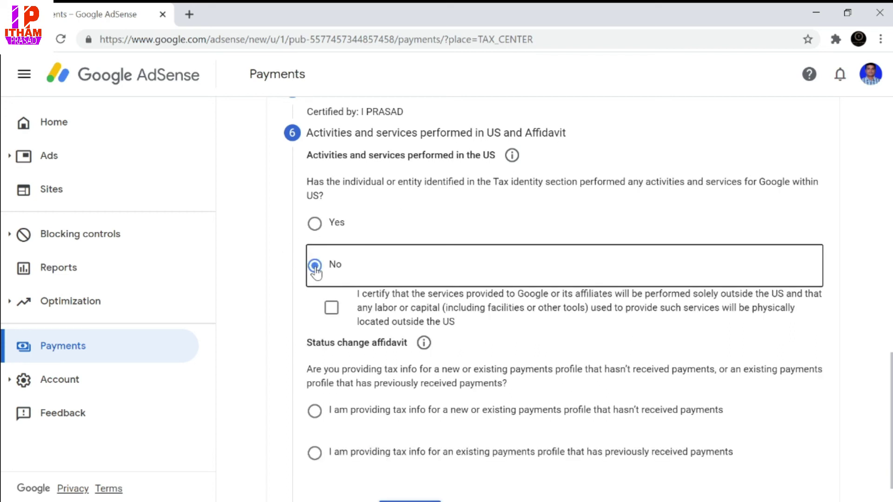
{"action": "left_click", "coordinate": [331, 308]}
{"action": "scroll", "coordinate": [621, 285], "scroll_direction": "down", "scroll_amount": 1}
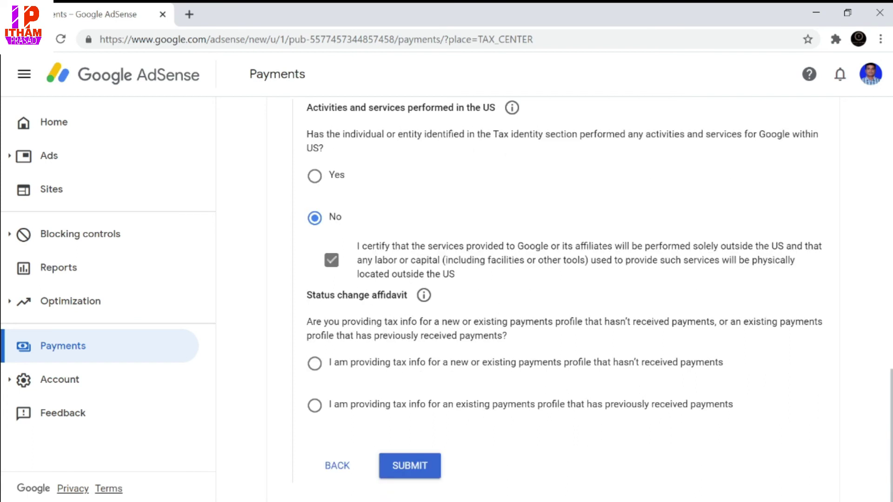
Step: Declare the tax info is for a new or existing payments profile that hasn't received payments, and submit the form
{"action": "left_click", "coordinate": [315, 367]}
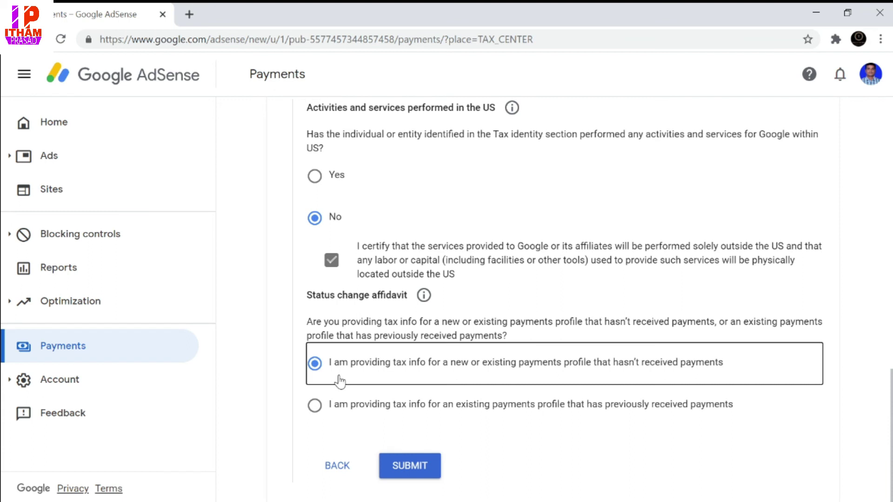
{"action": "left_click", "coordinate": [417, 466]}
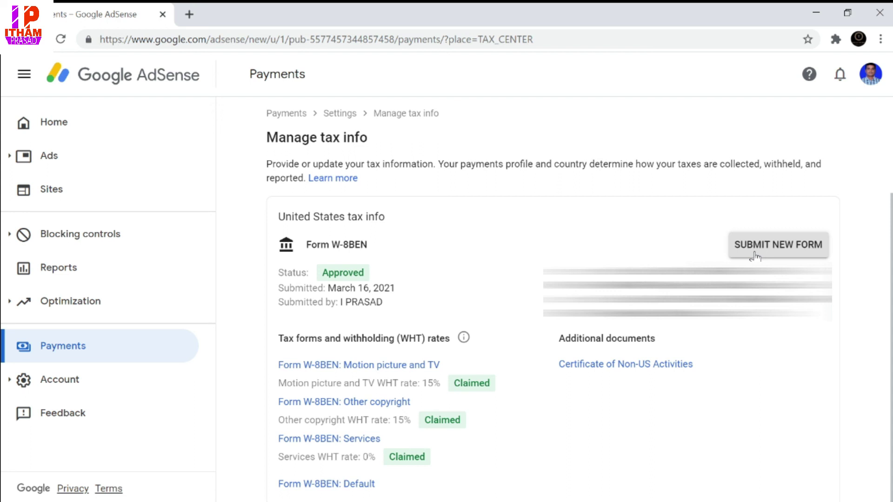
{"action": "left_click", "coordinate": [800, 245]}
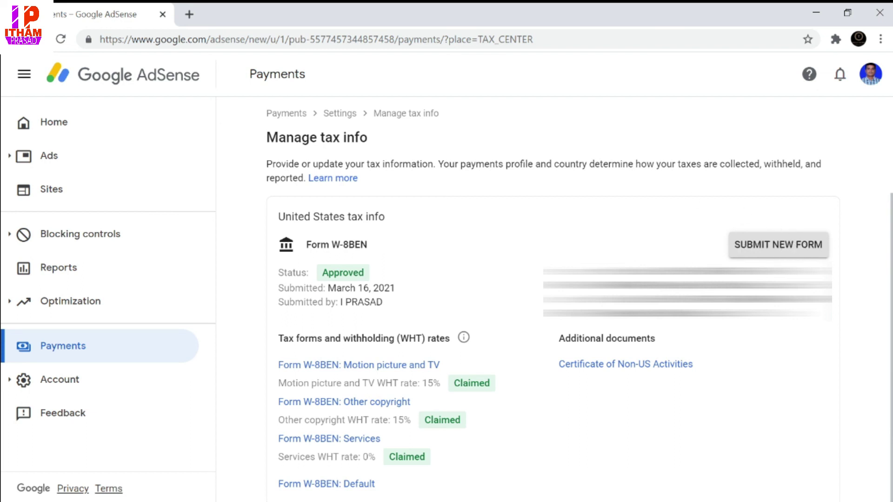